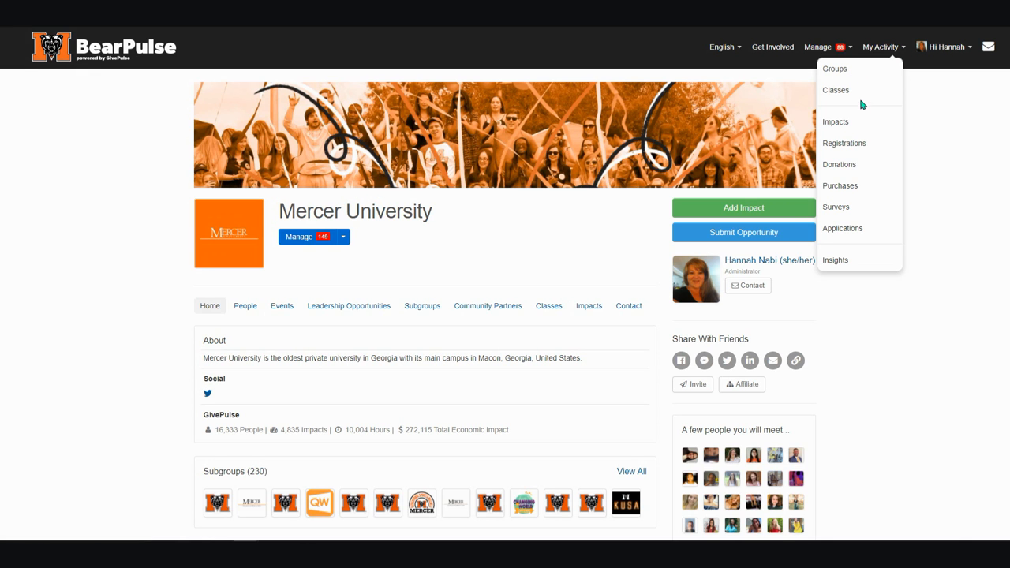
Open the instructor's own SANDBOX class listed among the classes with no semester set.
click(838, 92)
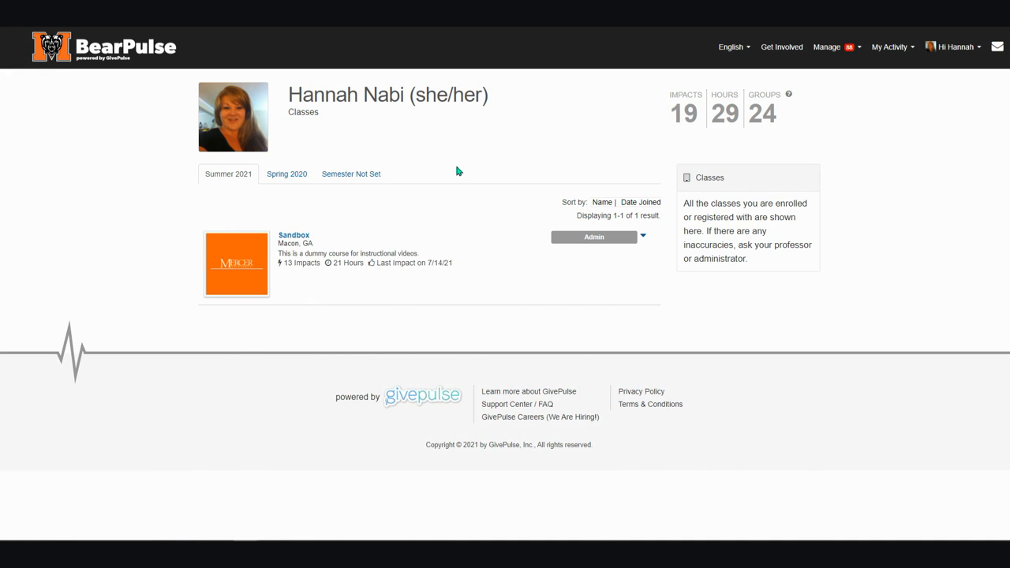
click(352, 177)
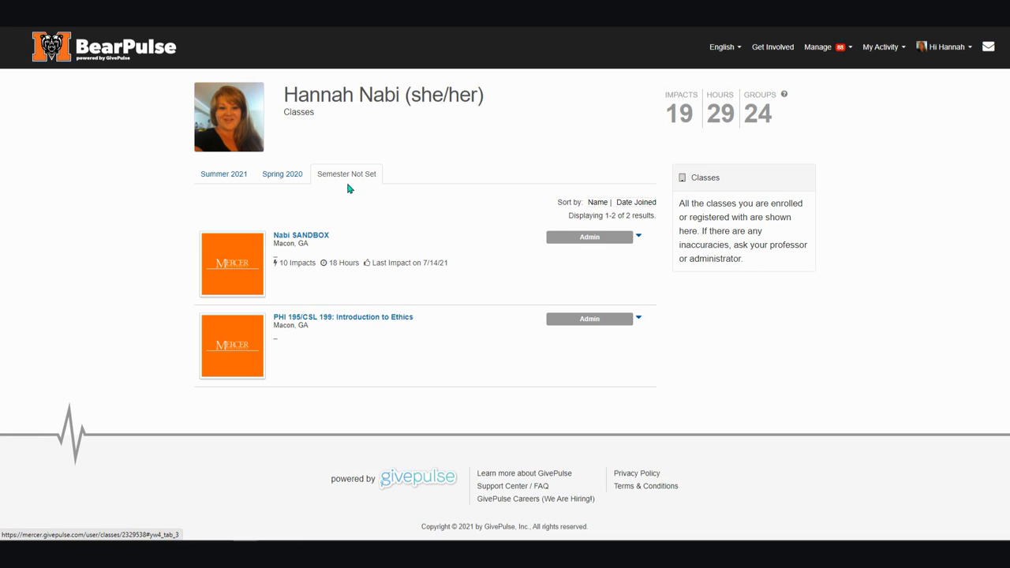
click(321, 238)
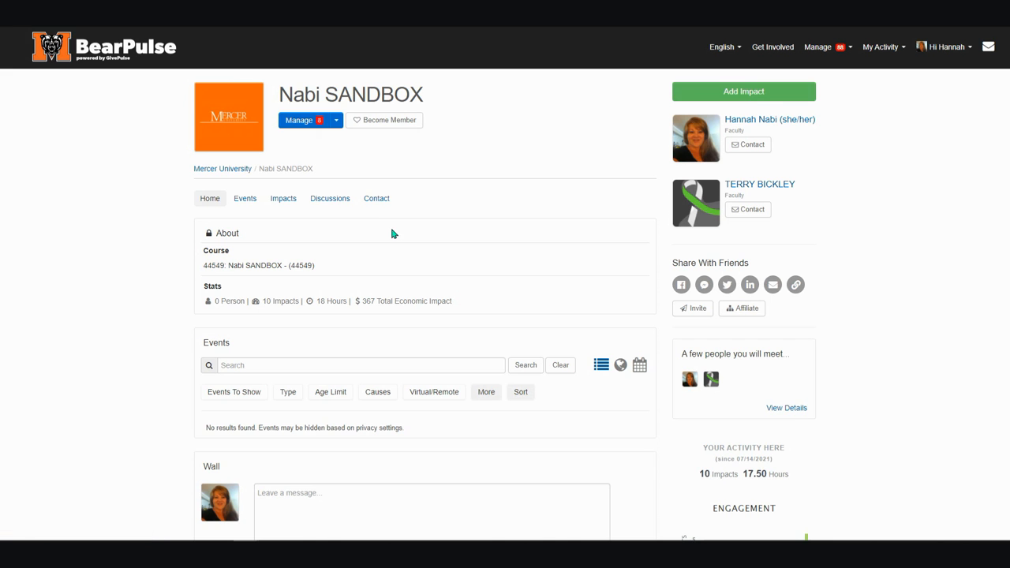
Go to the class's management dashboard and bring up the list for managing its impacts.
click(300, 122)
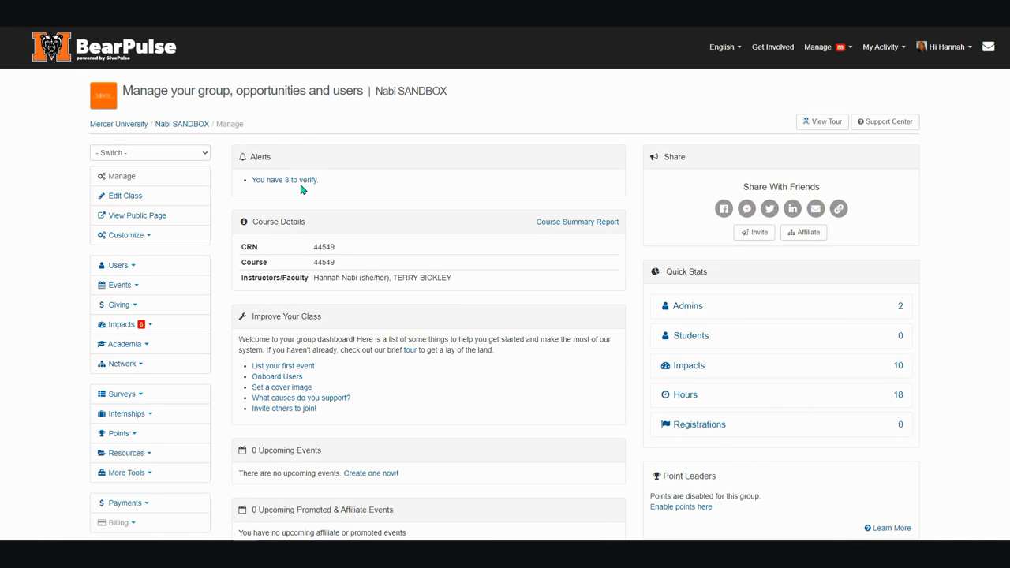
click(158, 327)
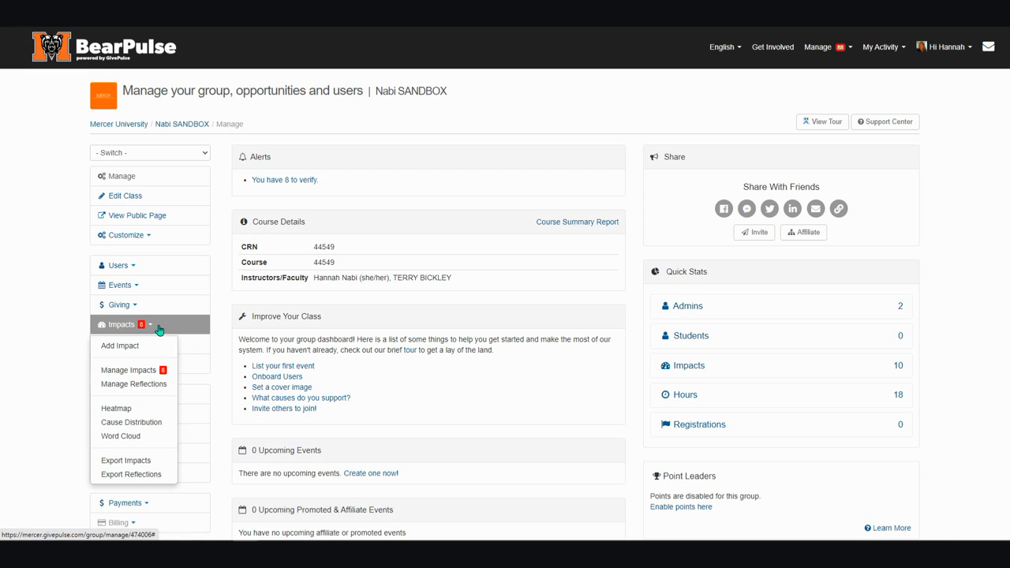
click(146, 377)
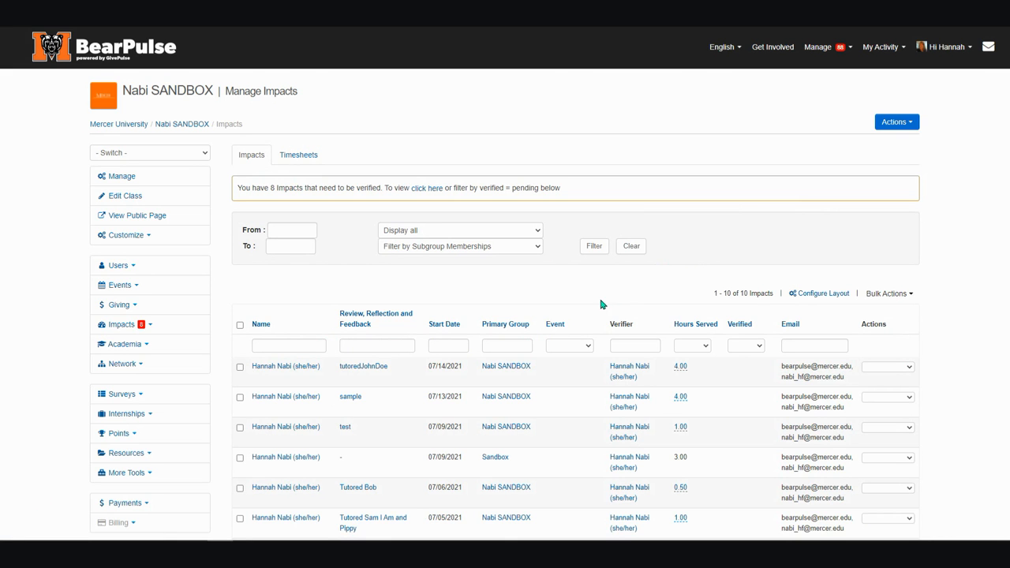
scroll(919, 394, down, 1)
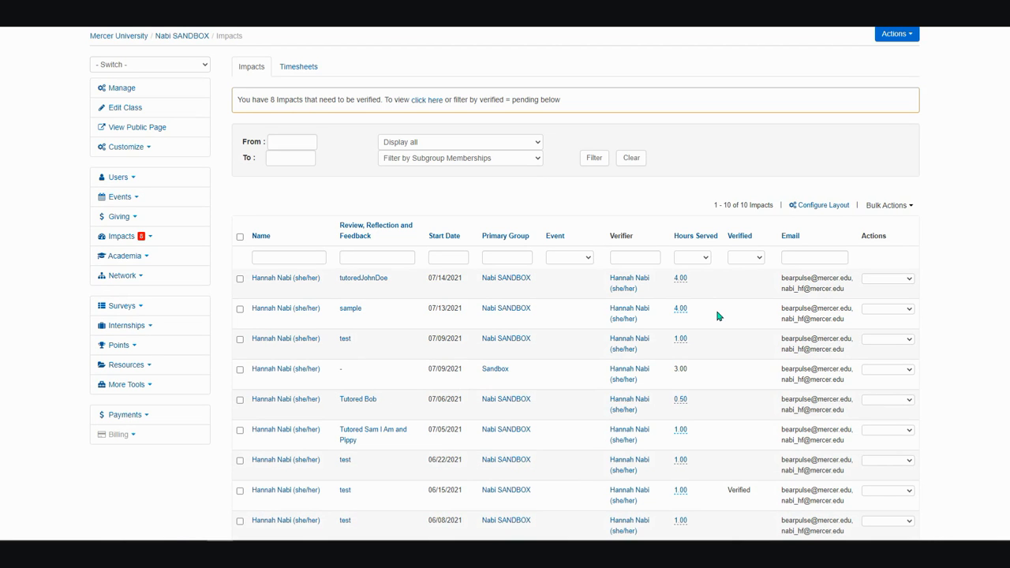
Examine which columns can be shown in the impacts table through its layout settings.
click(817, 207)
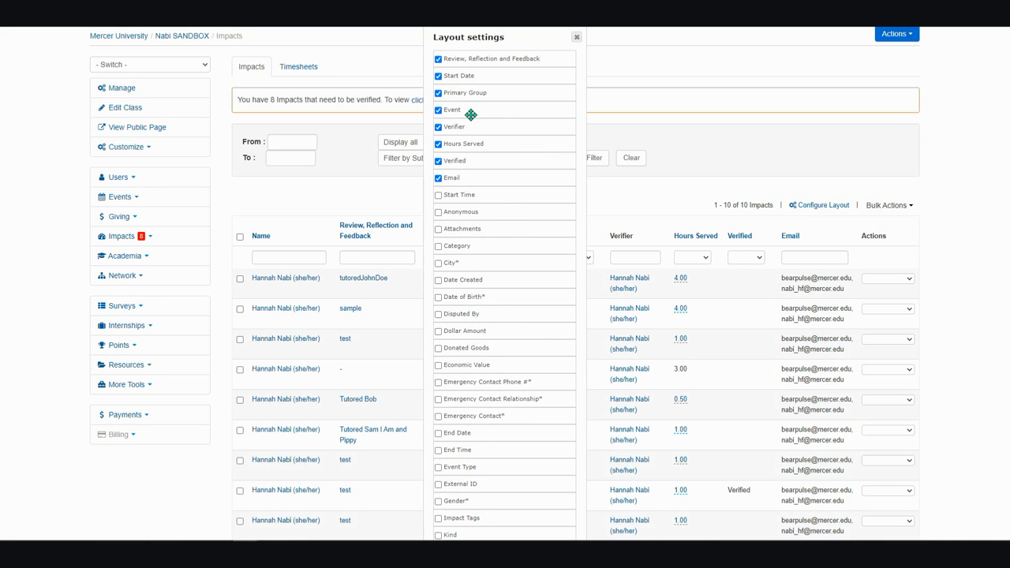
scroll(489, 275, down, 4)
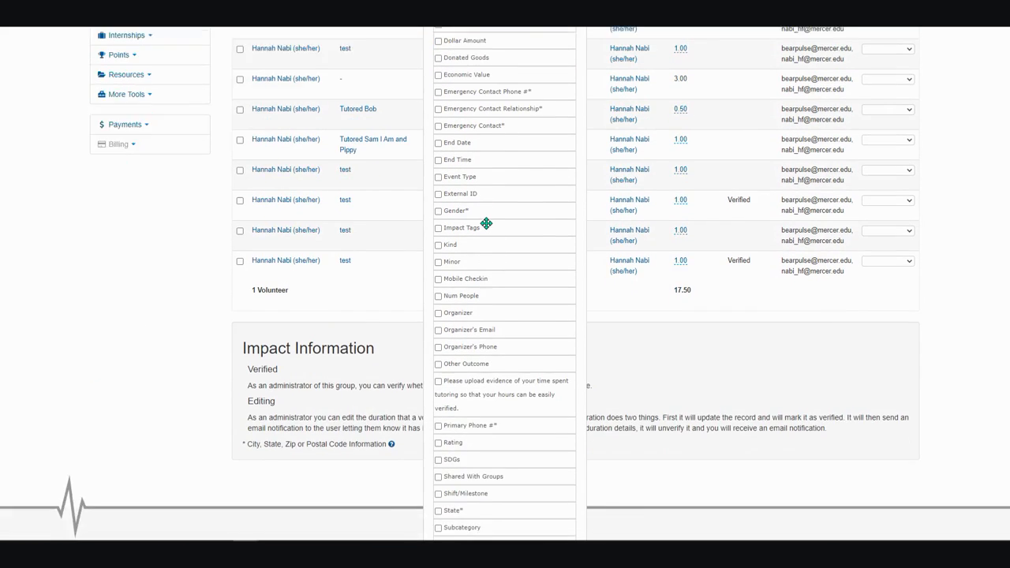
scroll(486, 223, down, 2)
click(449, 526)
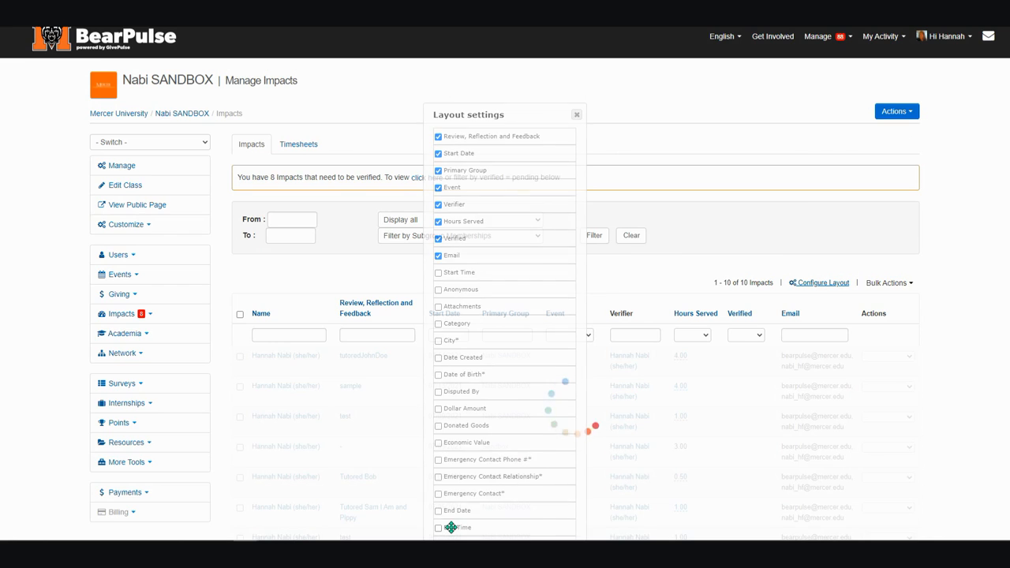
Filter the impacts table by verification status to show only Pending records.
scroll(617, 374, down, 3)
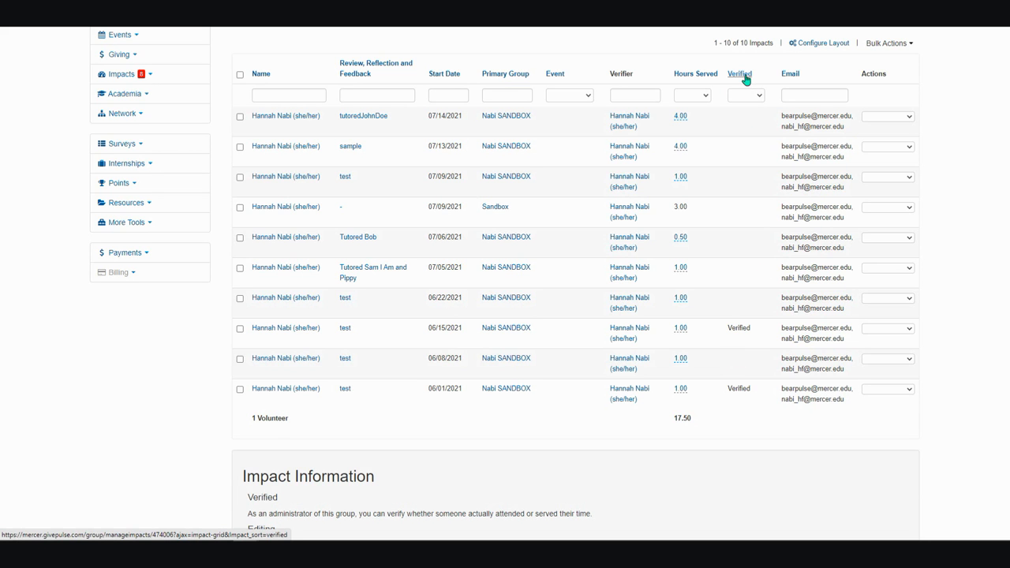
click(758, 97)
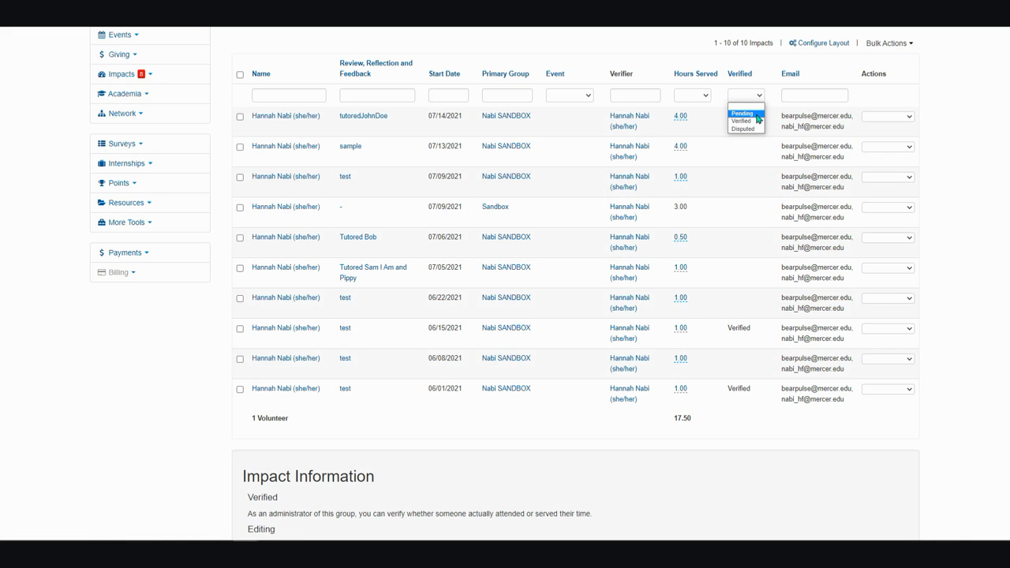
click(741, 114)
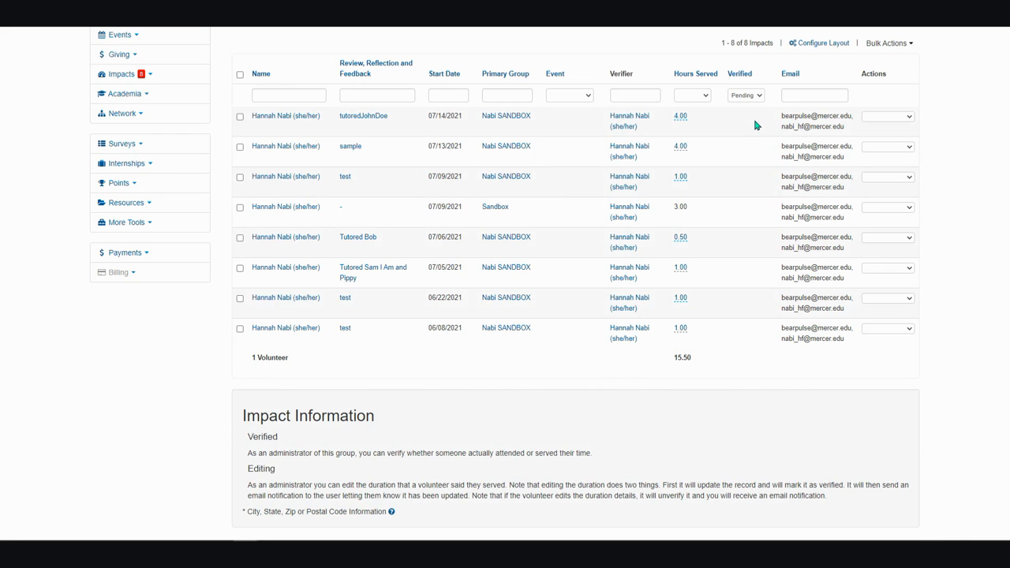
click(746, 125)
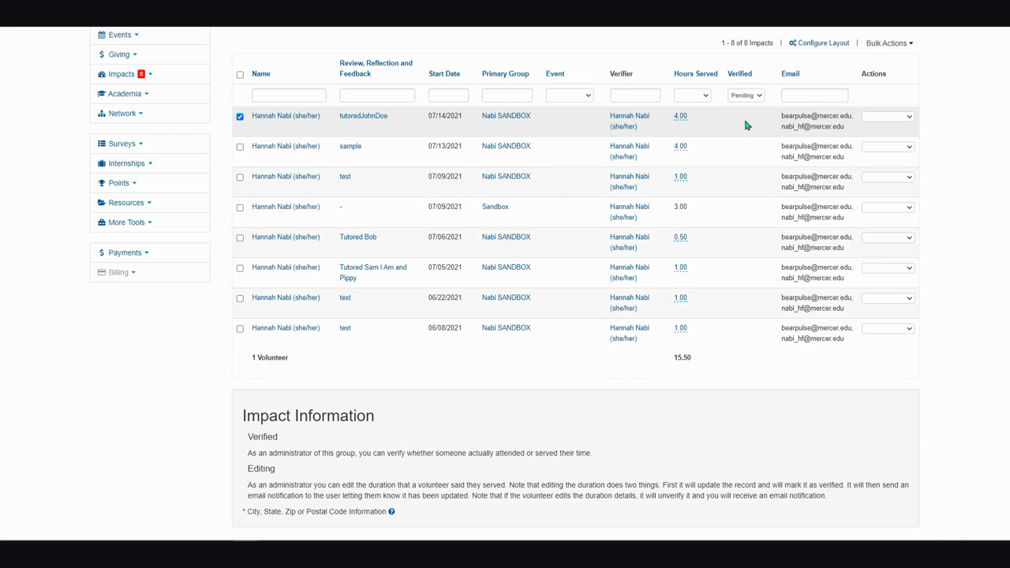
click(699, 131)
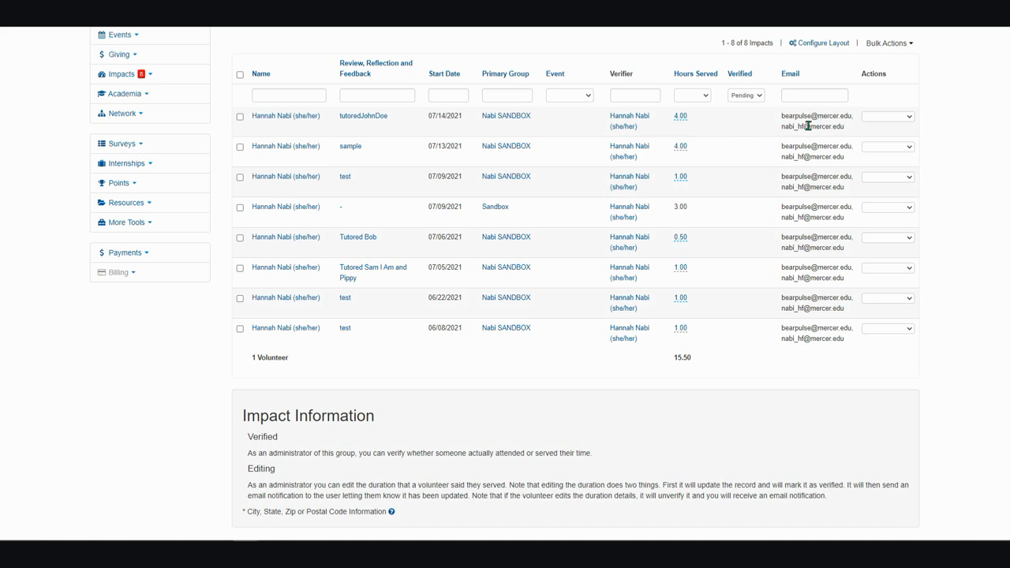
Verify the single pending impact dated 07/14/2021 and confirm the verification.
click(910, 120)
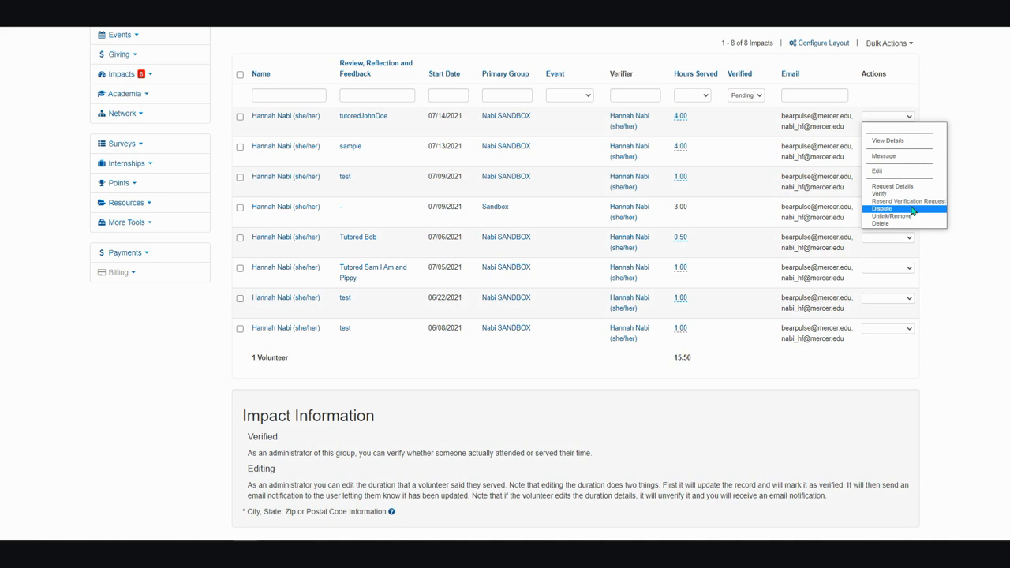
click(913, 209)
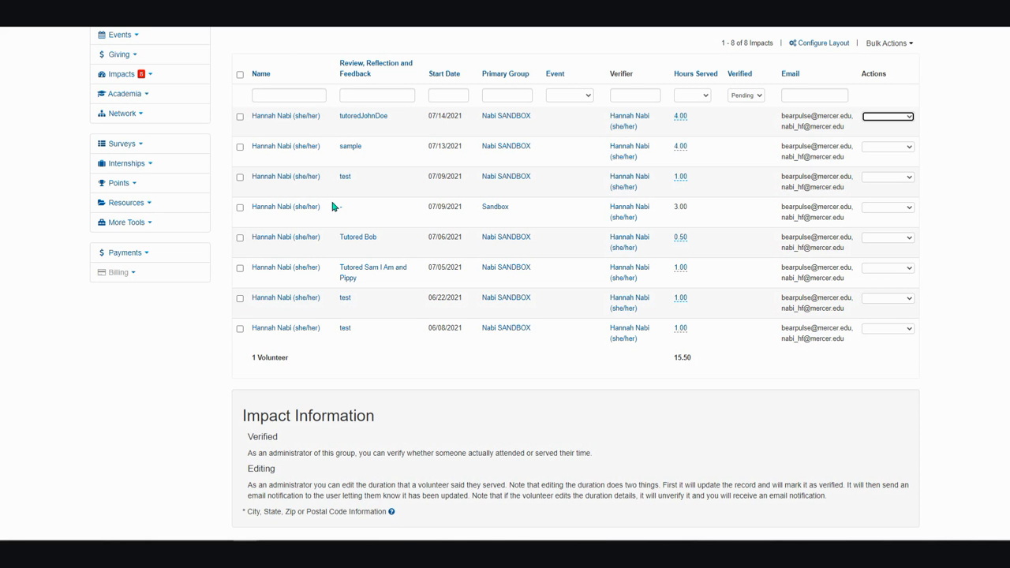
click(911, 122)
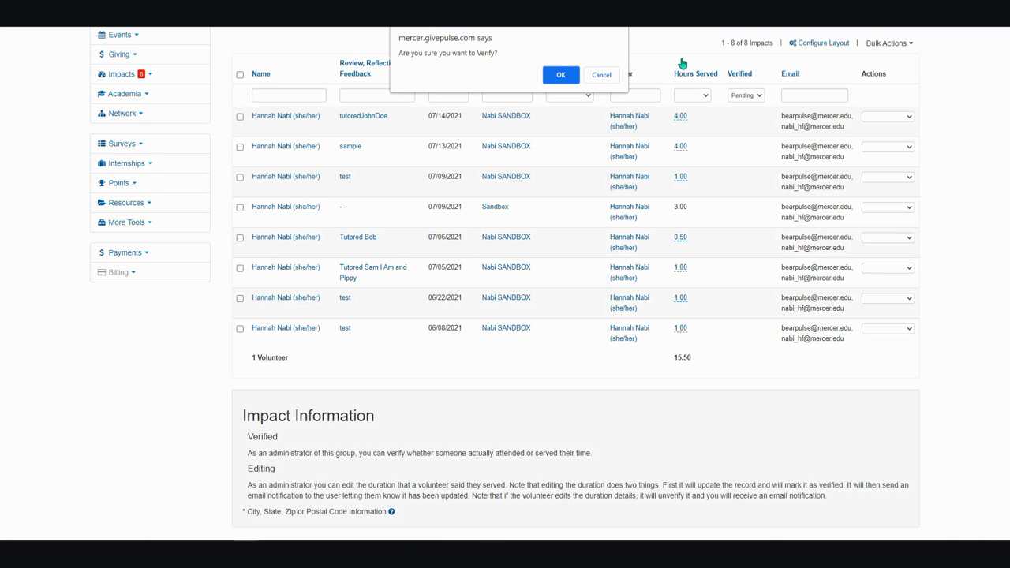
click(561, 78)
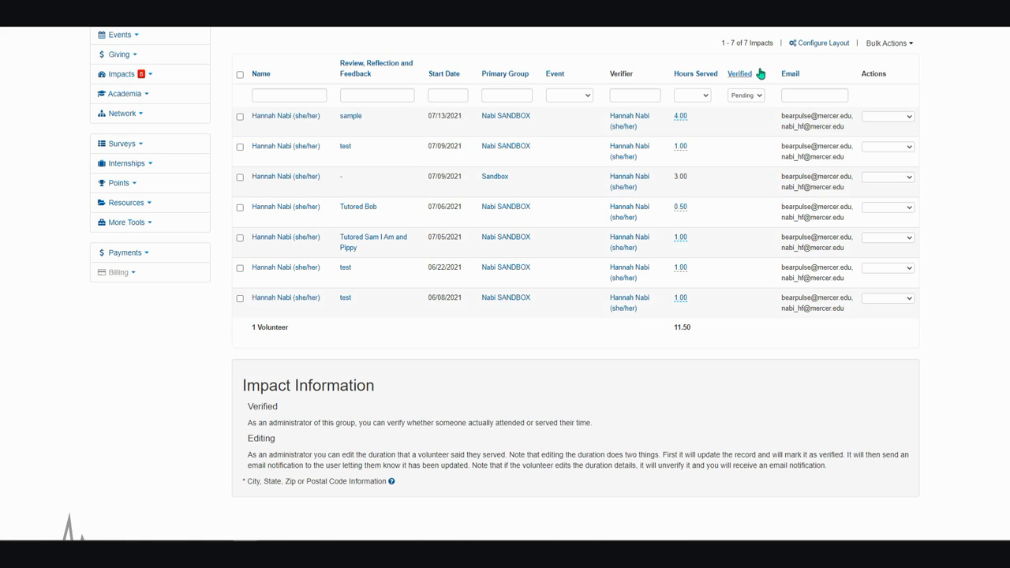
Clear the verification status filter, and try selecting and deselecting all the listed impacts at once.
click(758, 98)
click(757, 111)
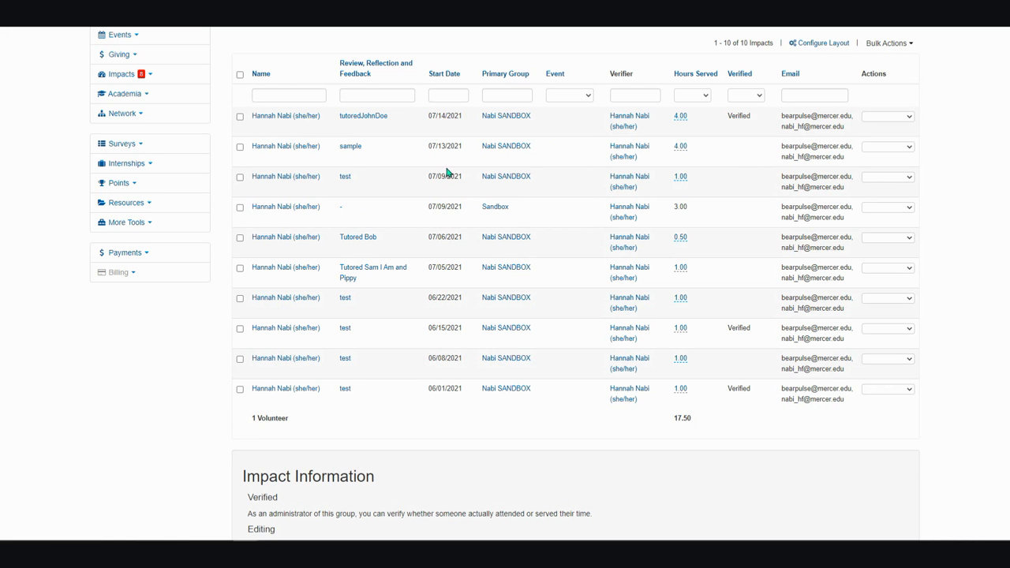
click(240, 75)
click(239, 75)
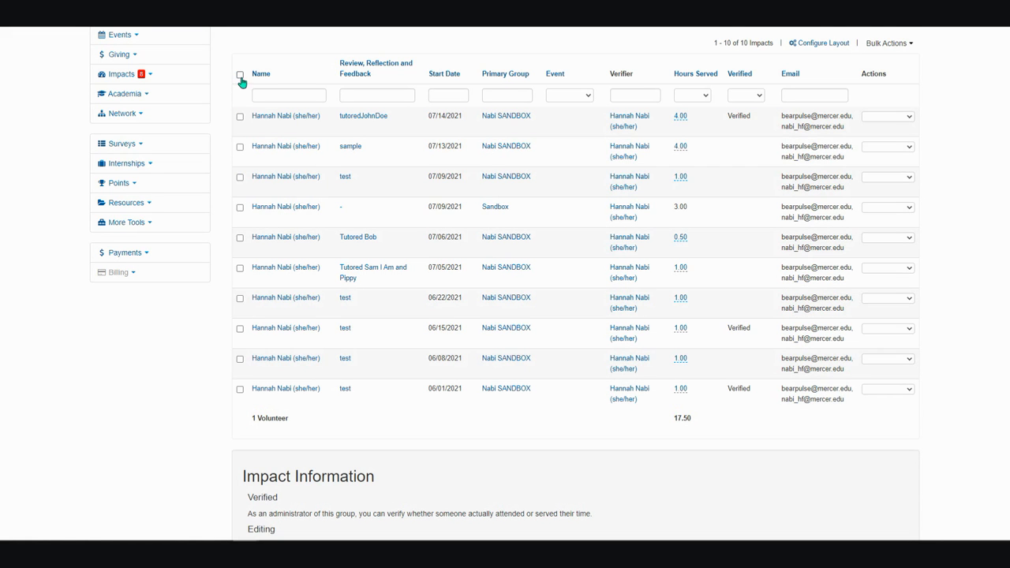
Verify the 07/13/2021 sample, 07/09/2021 test, 07/05/2021 and 06/22/2021 impacts together as a bulk action.
click(240, 148)
click(238, 180)
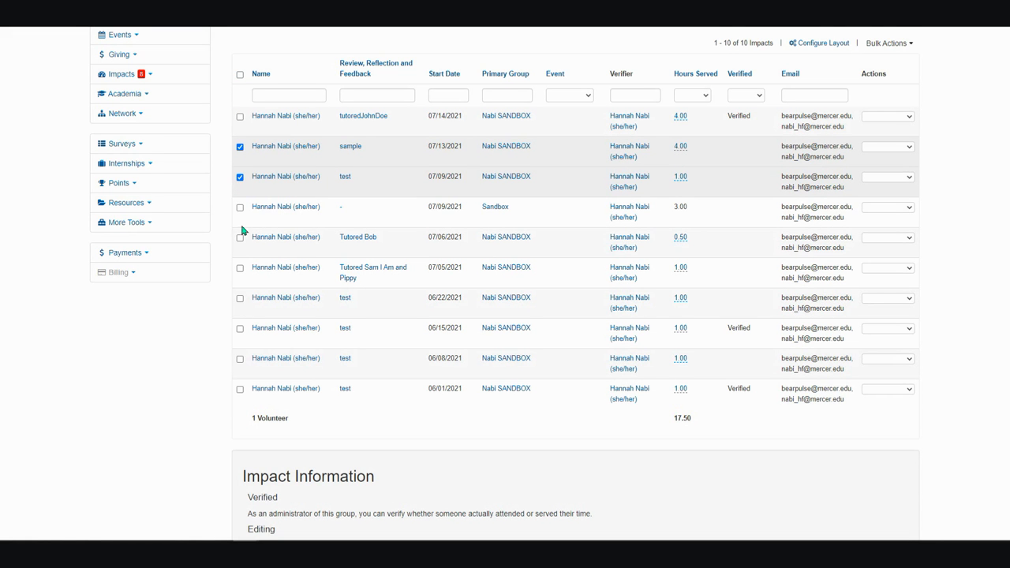
click(240, 271)
click(240, 299)
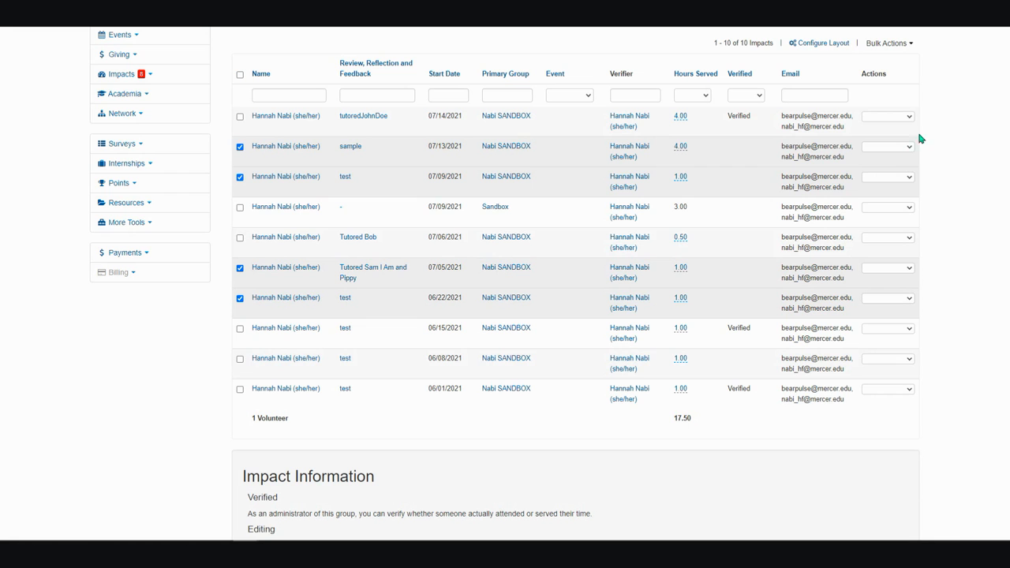
click(911, 46)
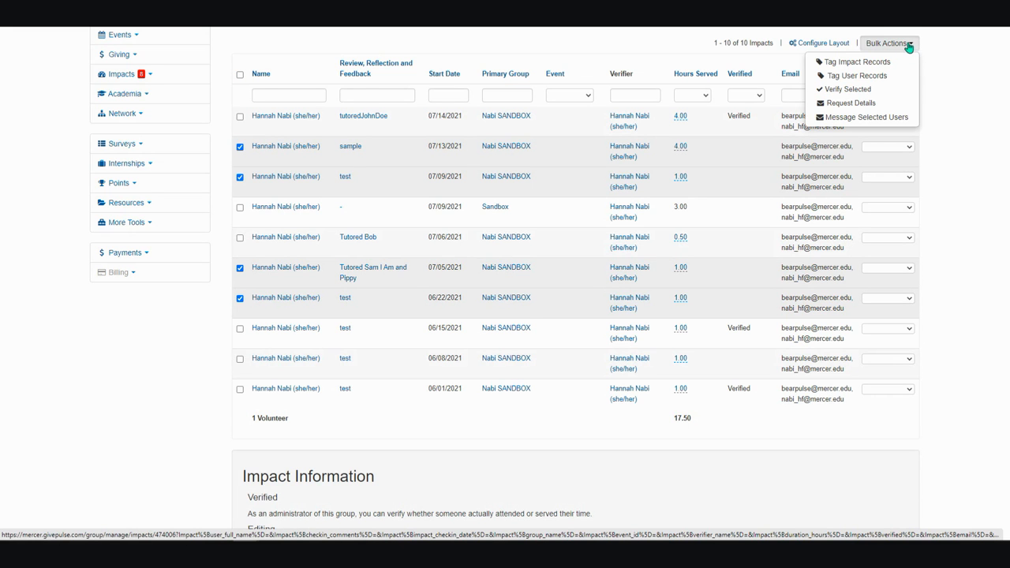
click(865, 93)
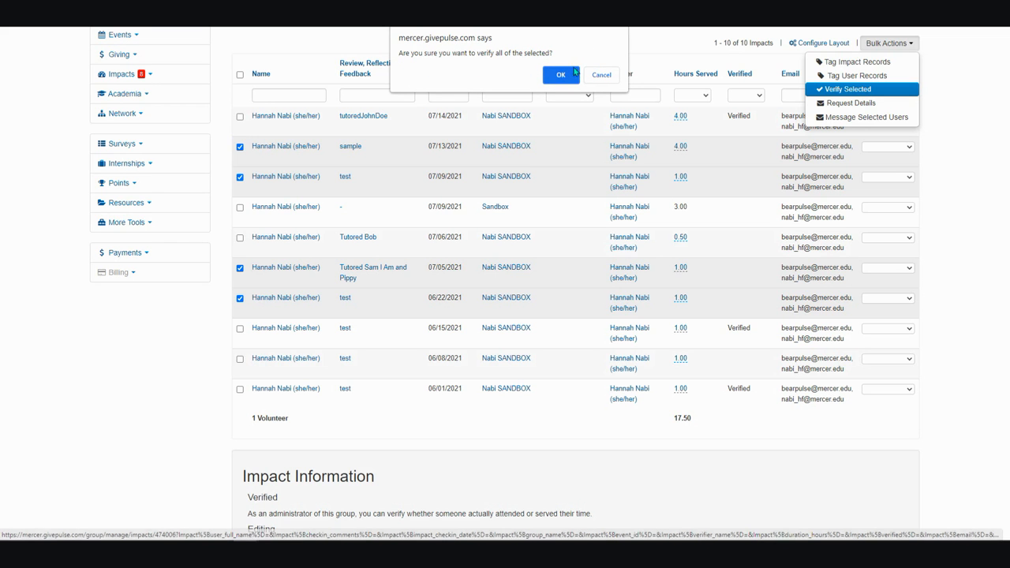
click(565, 77)
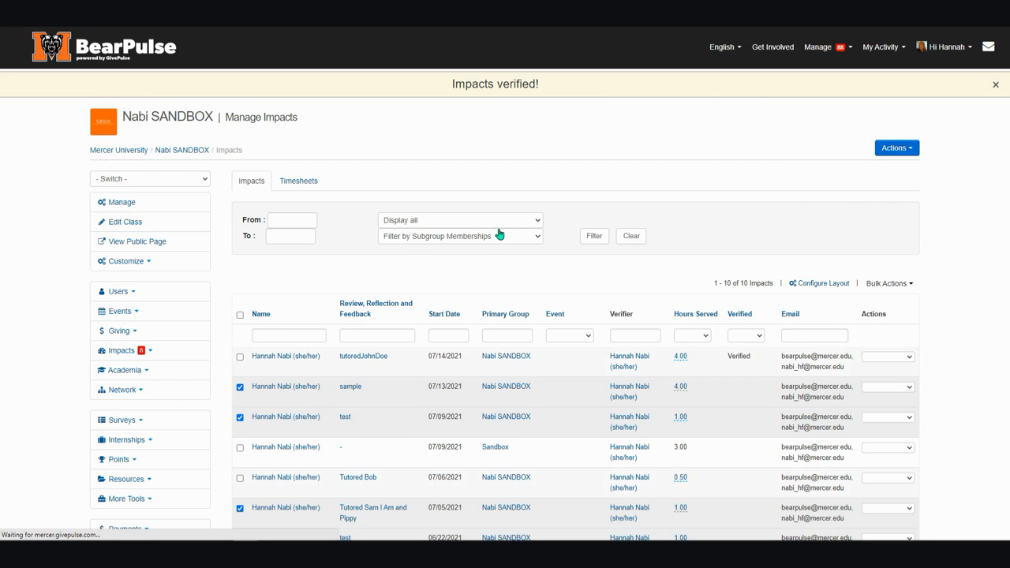
scroll(582, 278, down, 2)
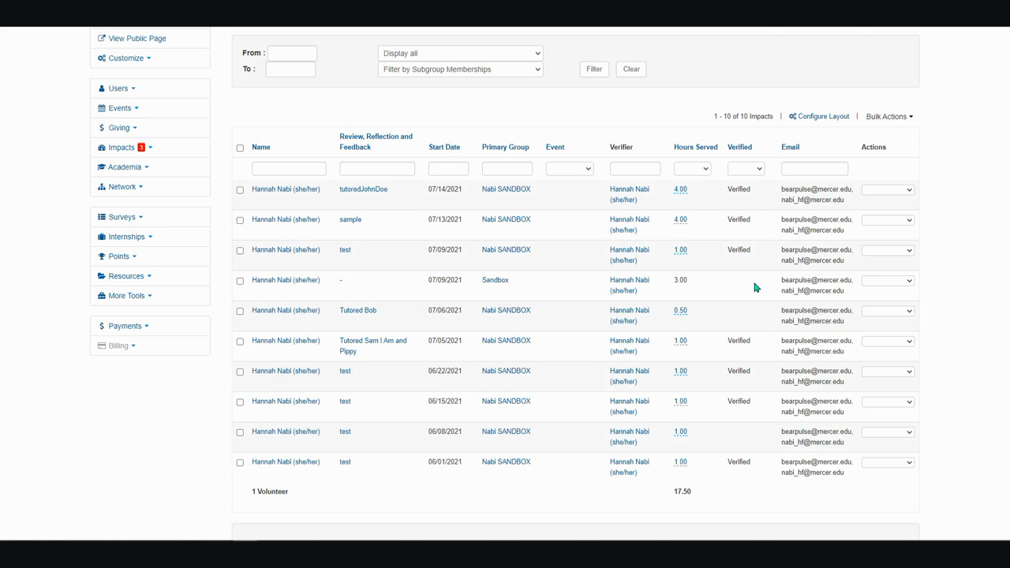
scroll(754, 288, down, 2)
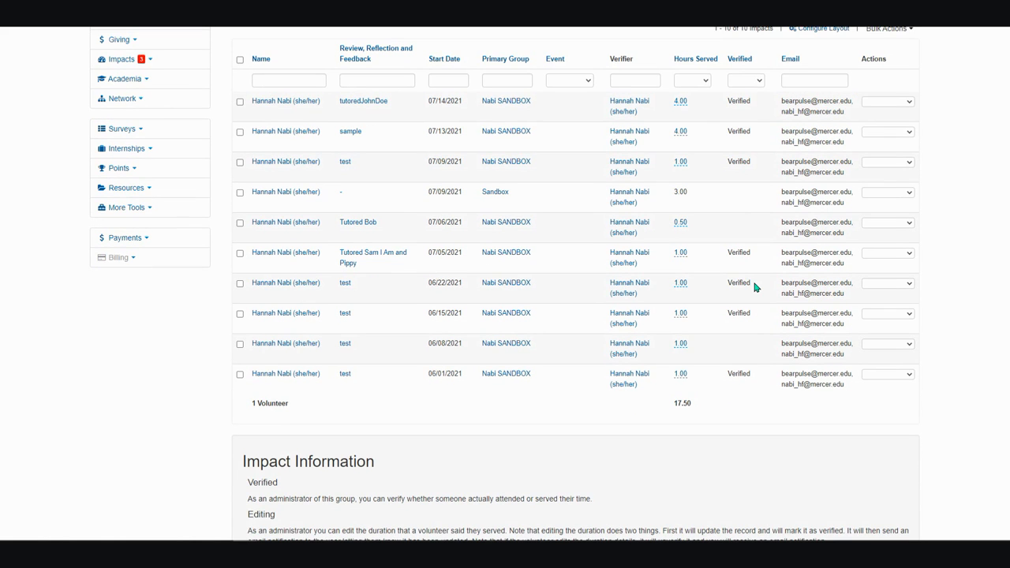